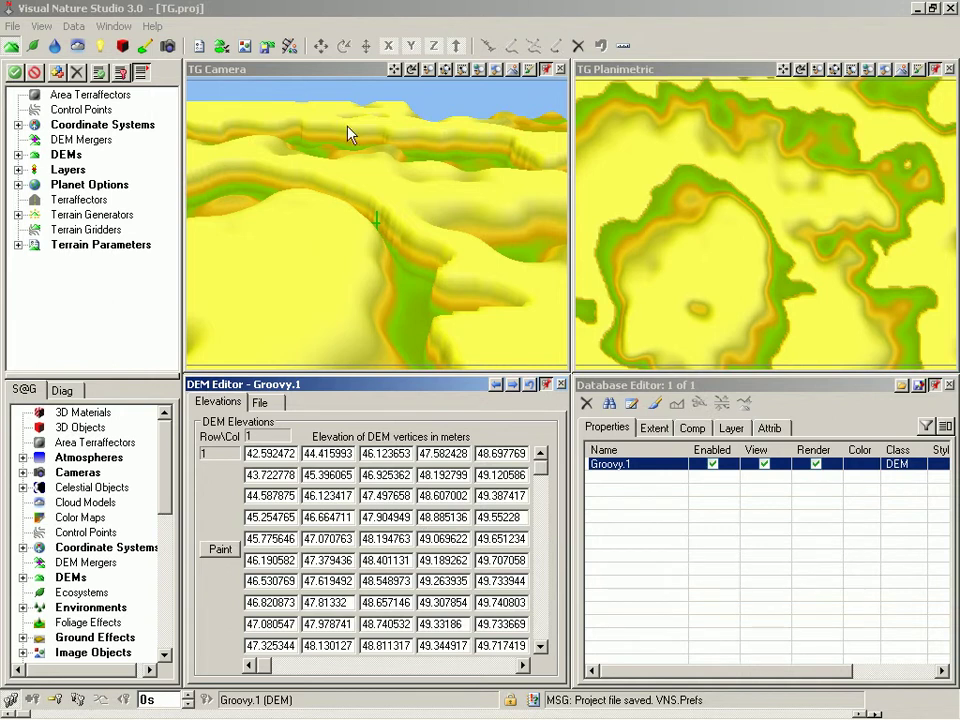
# Pick the ridge vertex beside the green marker in the camera view and set its elevation and the one in the row above to 75 m
pyautogui.click(331, 70)
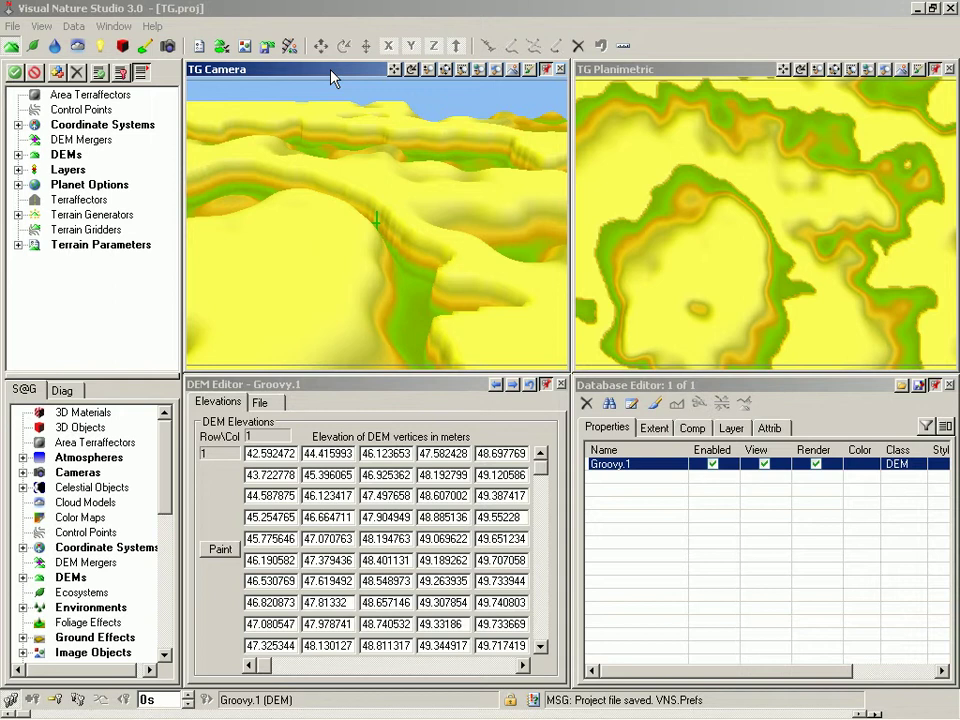
pyautogui.press('Up')
pyautogui.press('Up')
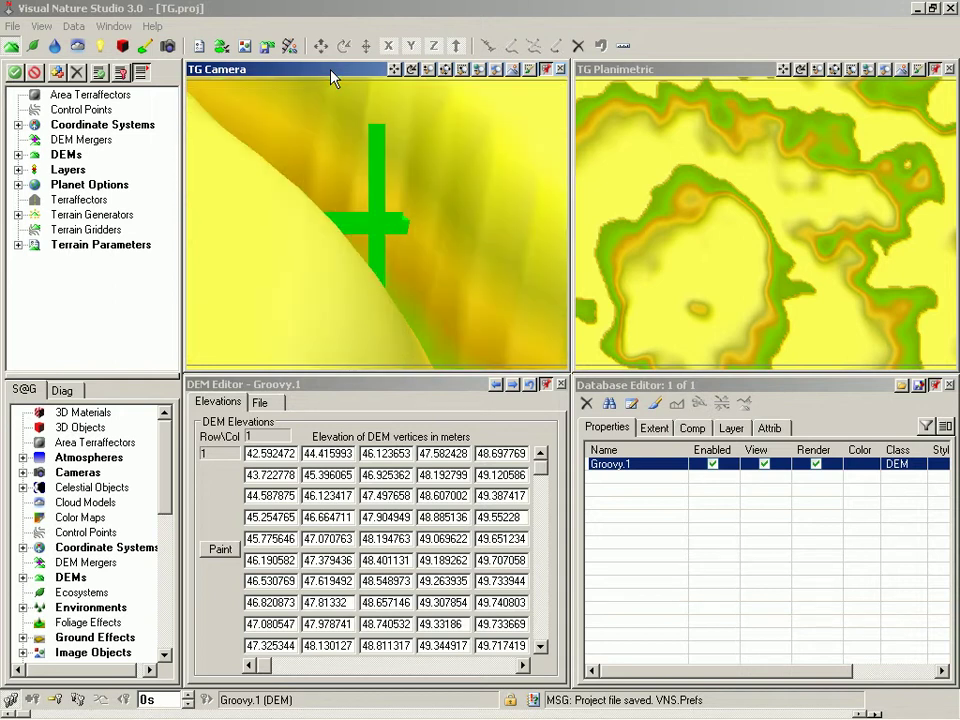
pyautogui.click(320, 240)
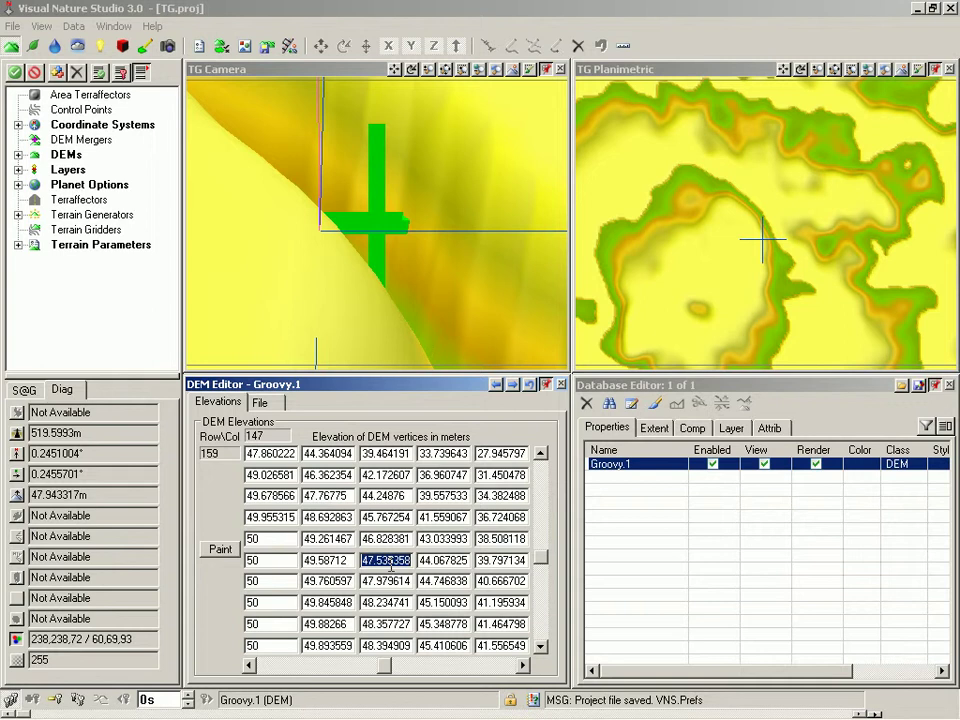
pyautogui.write('75')
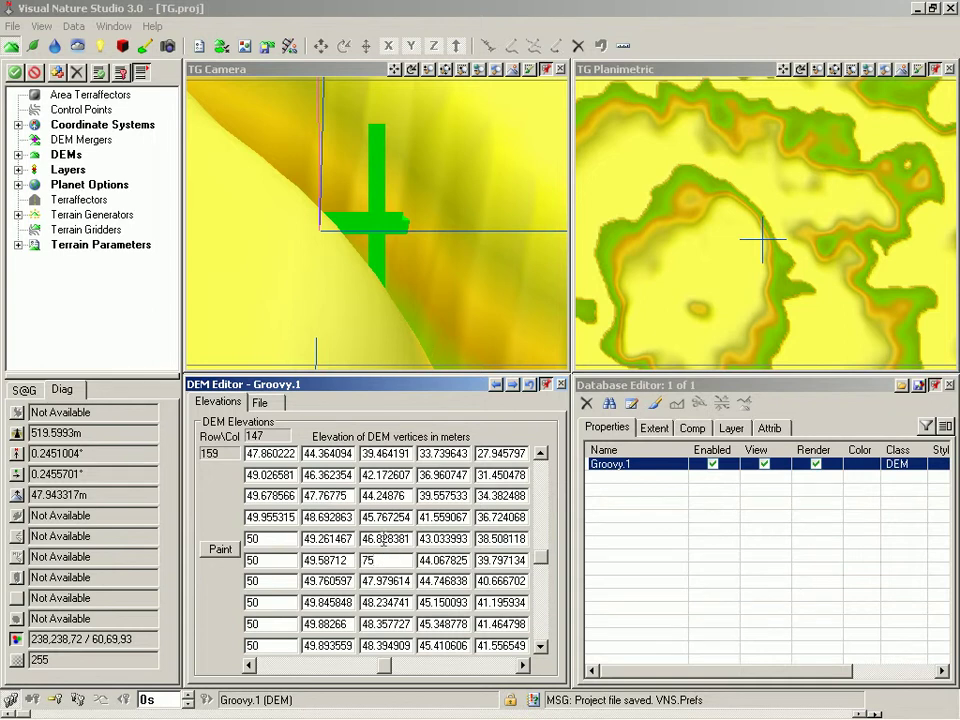
pyautogui.click(384, 539)
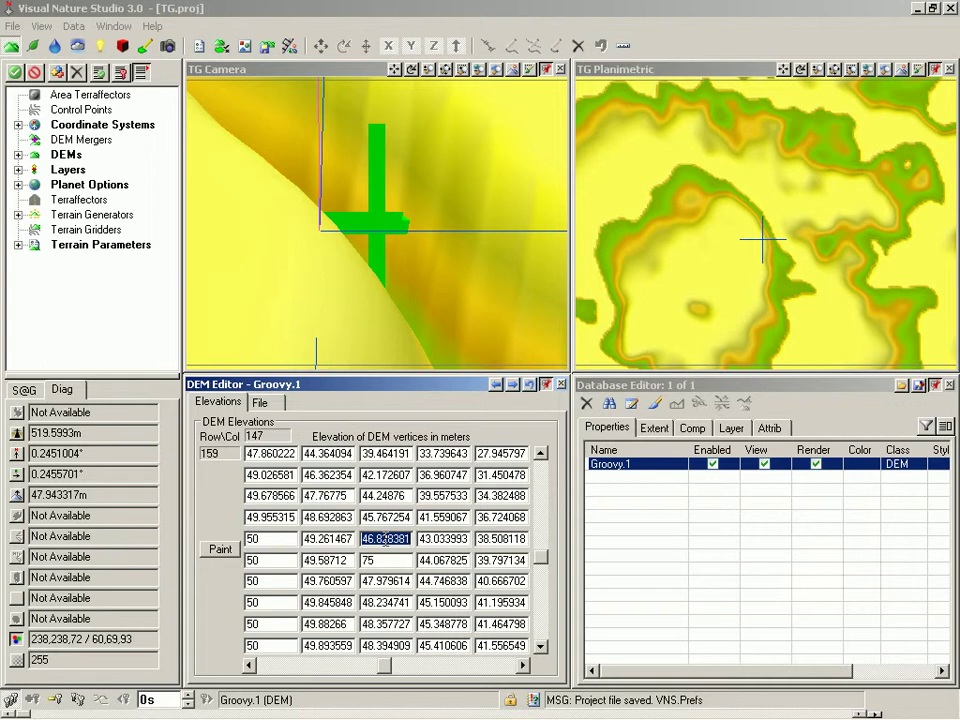
pyautogui.write('75')
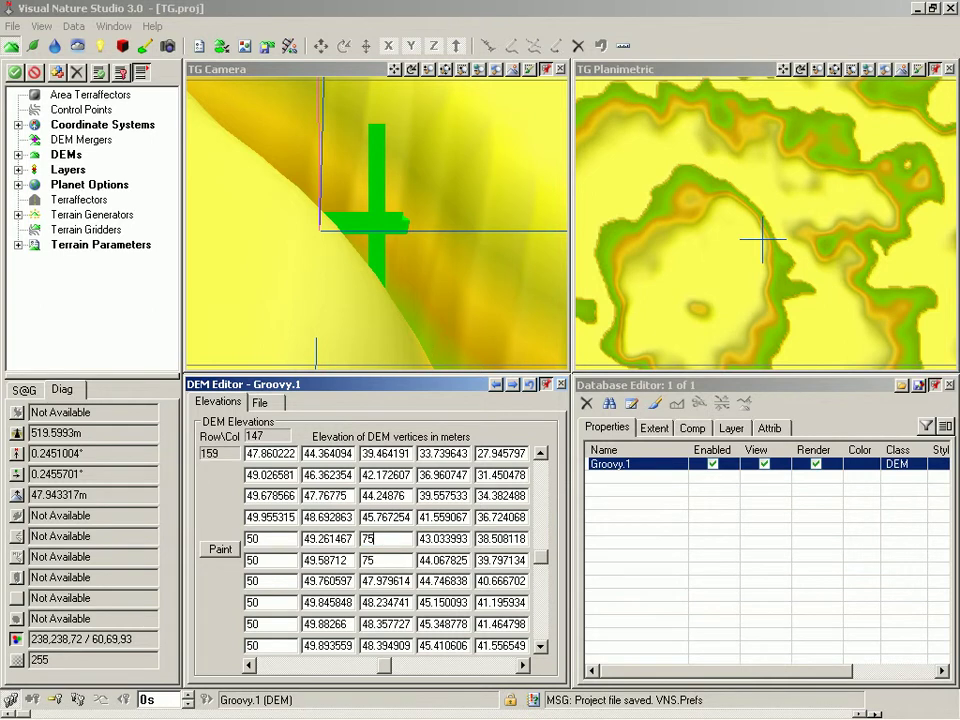
# Set the three vertices in the next column and the vertex just below the picked one to 75 m
pyautogui.click(443, 539)
pyautogui.write('75')
pyautogui.click(441, 580)
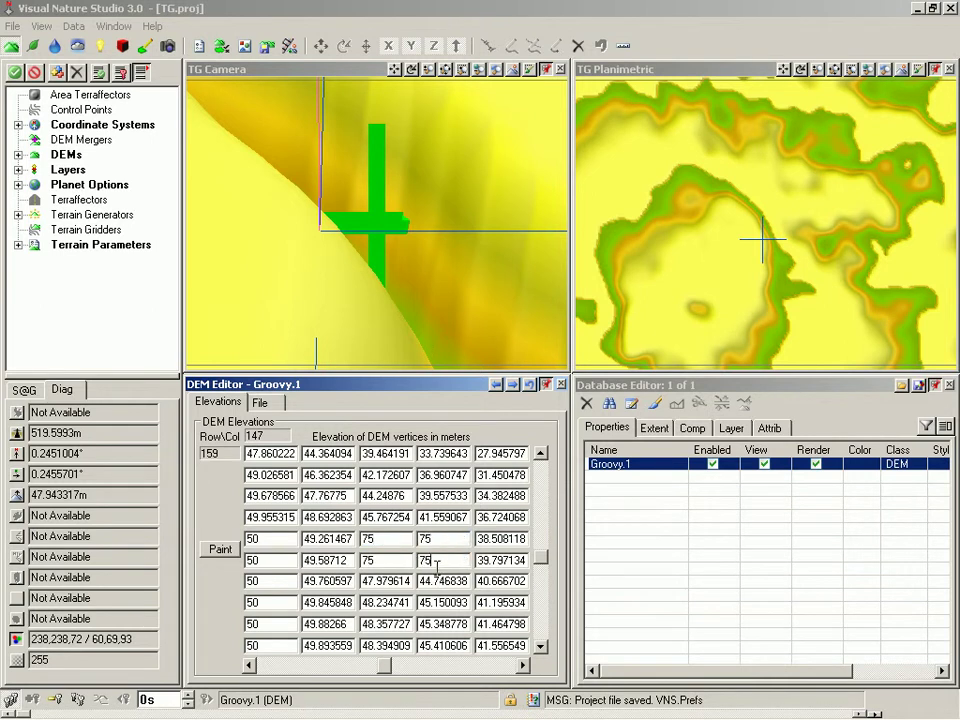
pyautogui.write('75')
pyautogui.click(384, 580)
pyautogui.write('75')
# Complete the 3×3 block of raised vertices by setting the three elevations in the preceding column to 75 m
pyautogui.click(340, 580)
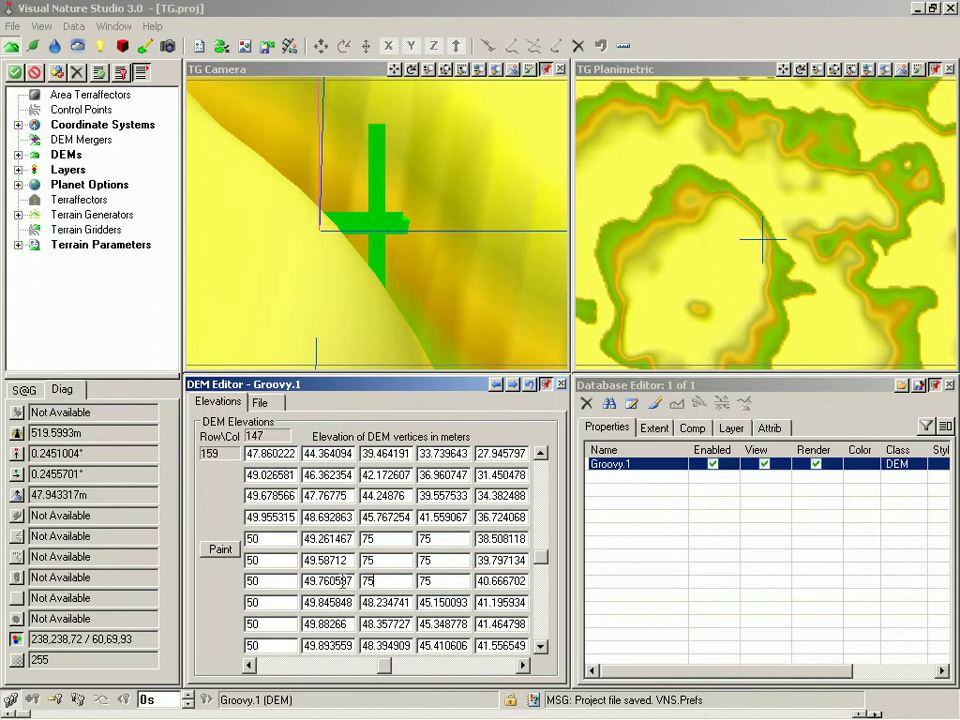
pyautogui.write('75')
pyautogui.click(330, 560)
pyautogui.write('75')
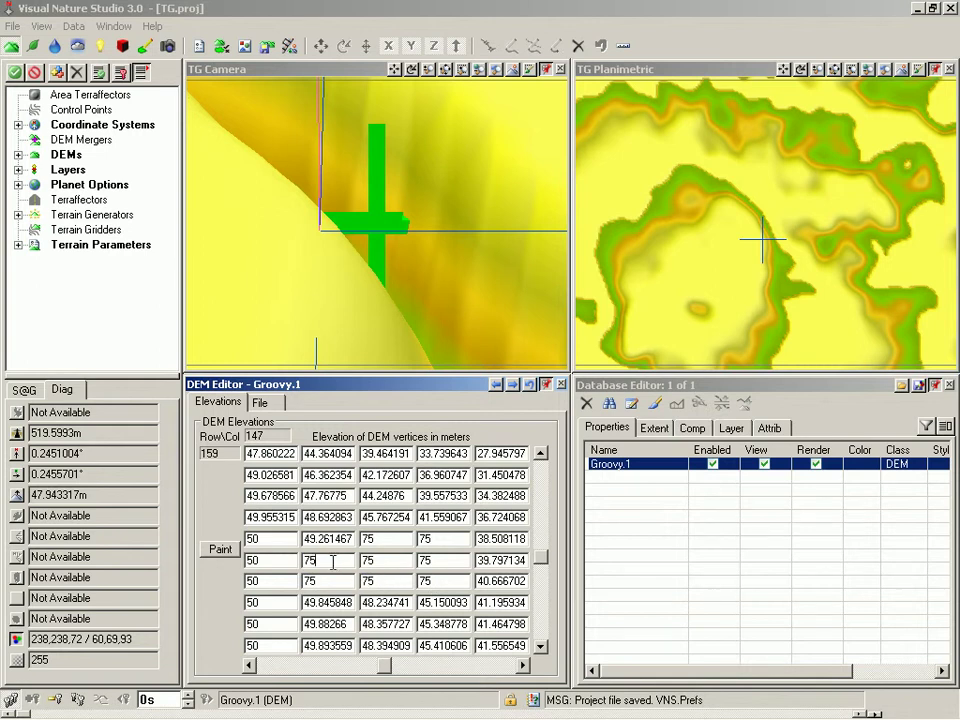
pyautogui.click(331, 539)
pyautogui.write('75')
# Save the edited Groovy.1 elevations to the DEM file
pyautogui.click(266, 406)
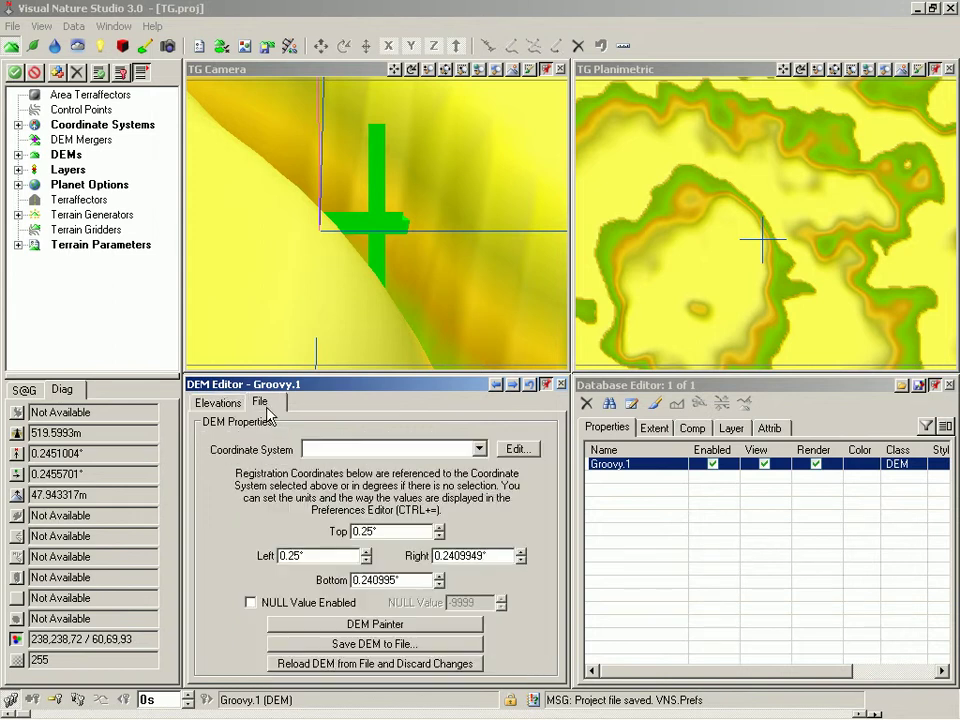
pyautogui.click(373, 644)
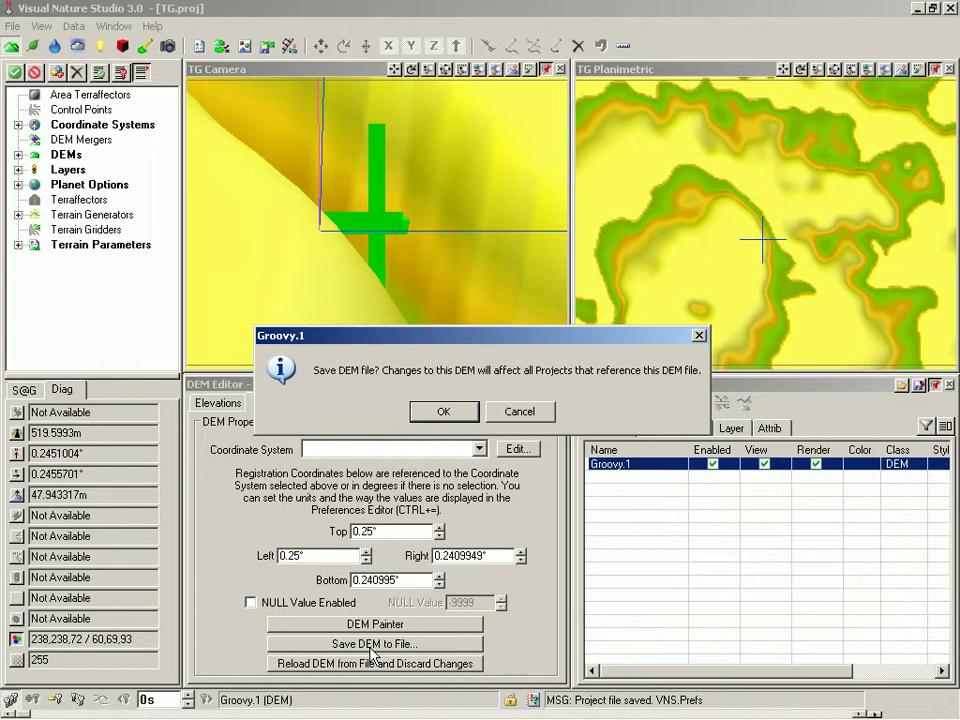
pyautogui.click(447, 418)
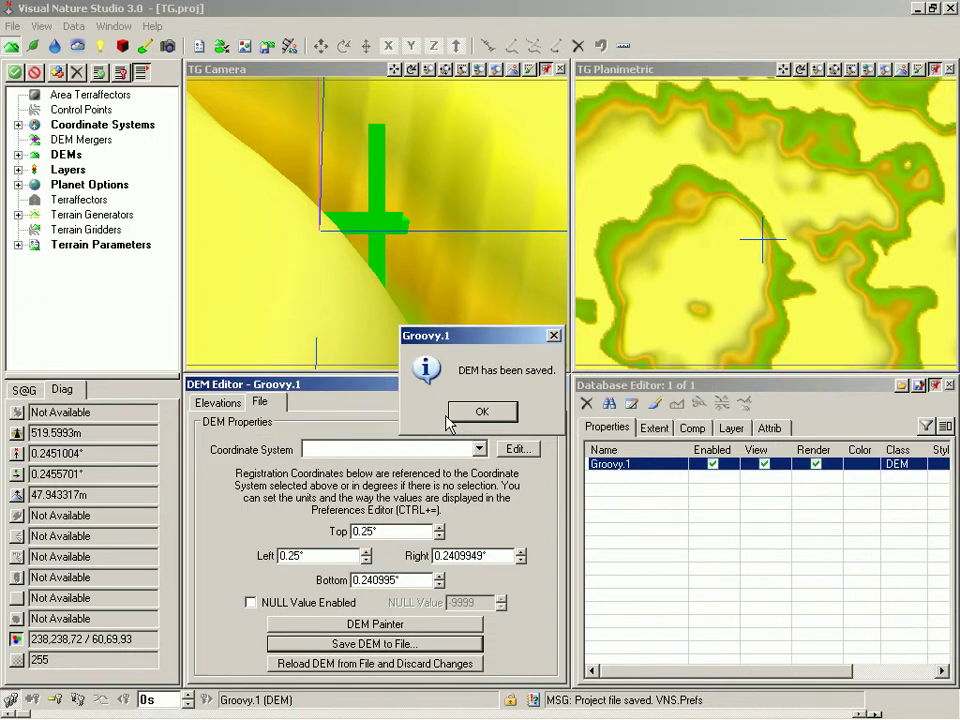
pyautogui.click(477, 418)
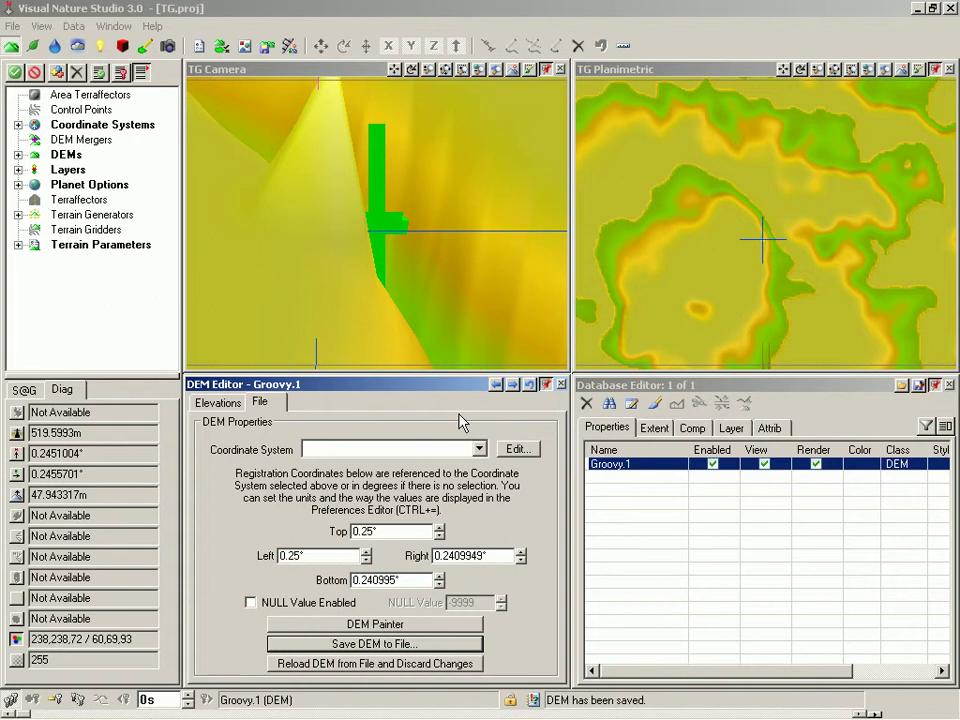
pyautogui.click(329, 71)
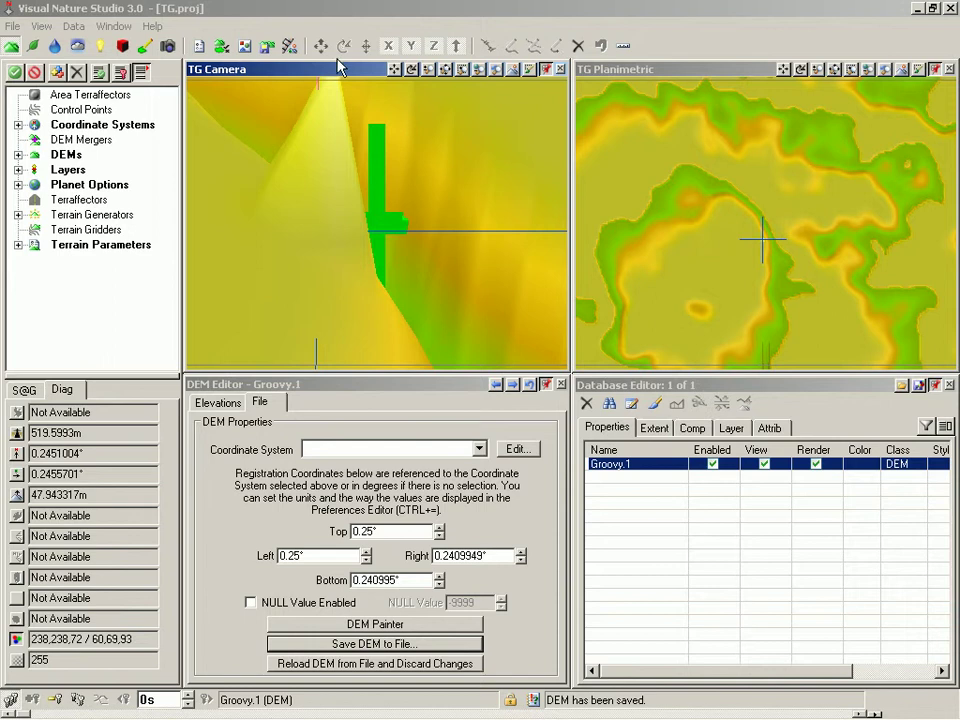
pyautogui.click(445, 72)
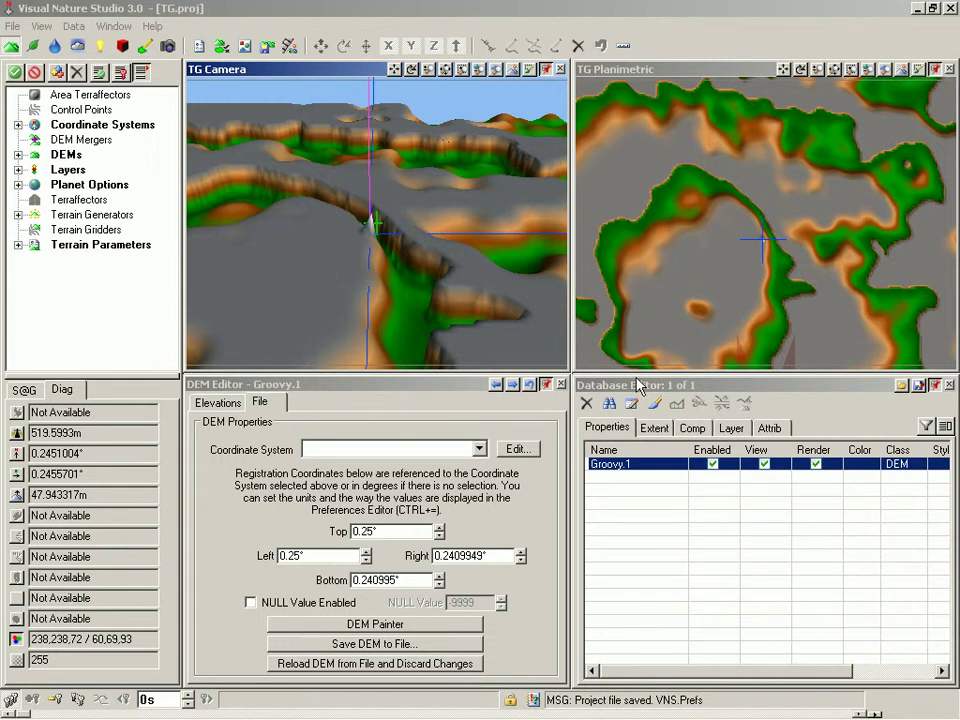
# Open Groovy.1 for painting, choose a large soft-edged brush and set its opacity to 50
pyautogui.click(657, 404)
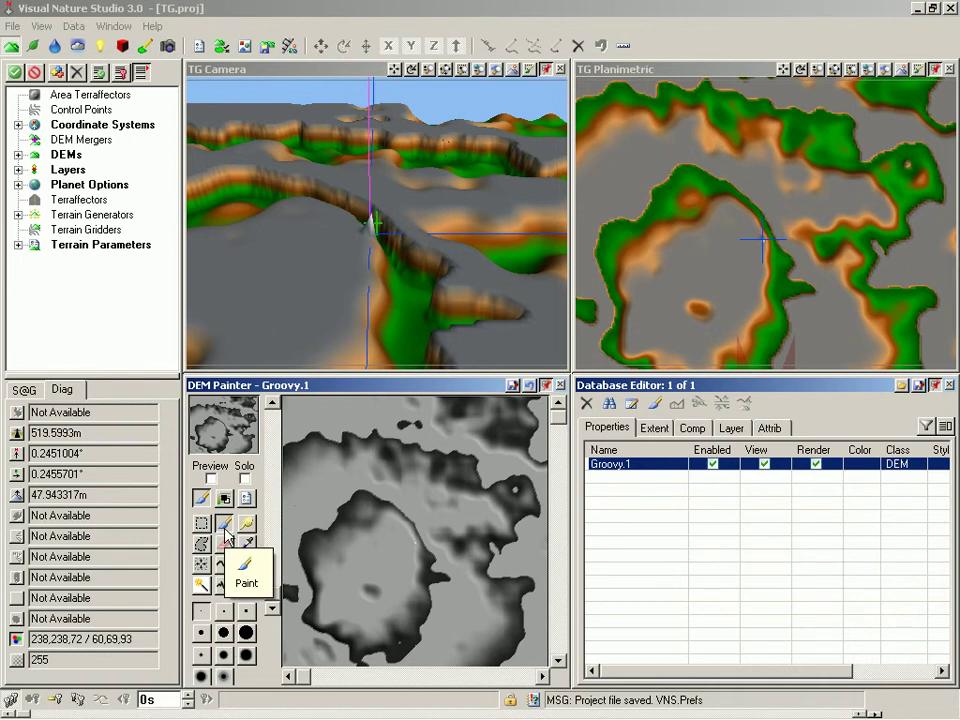
pyautogui.click(223, 680)
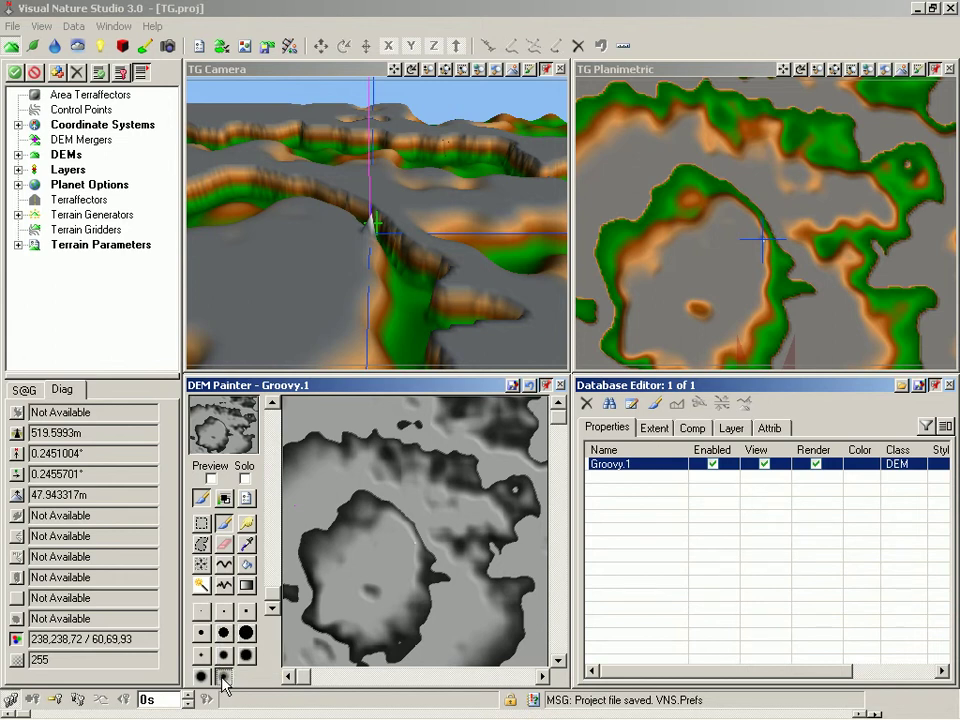
pyautogui.click(247, 500)
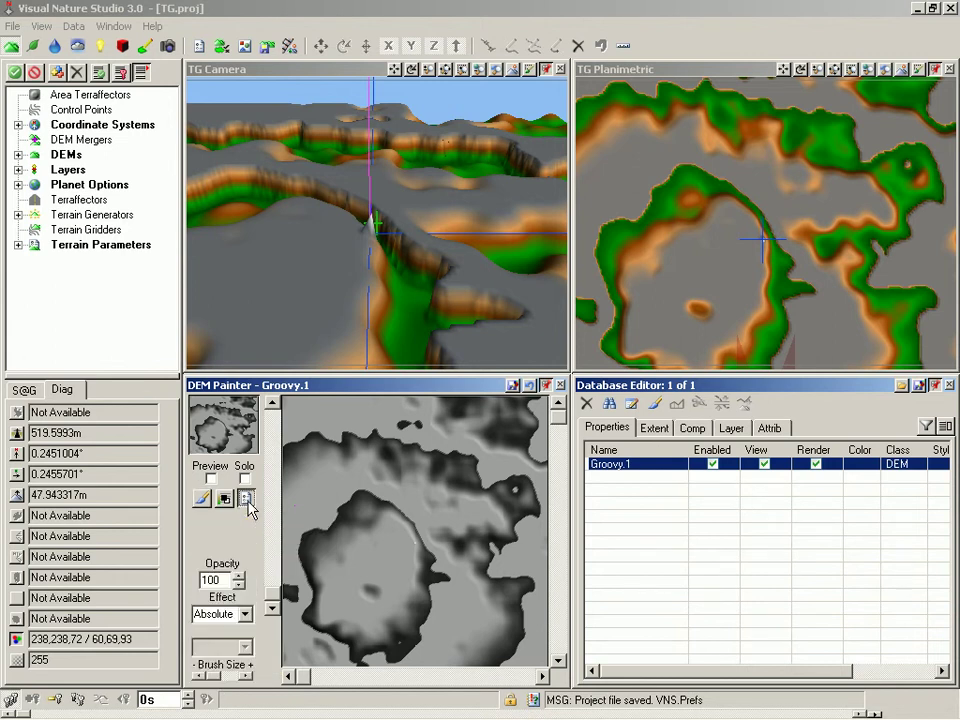
pyautogui.doubleClick(220, 580)
pyautogui.write('50')
pyautogui.press('Tab')
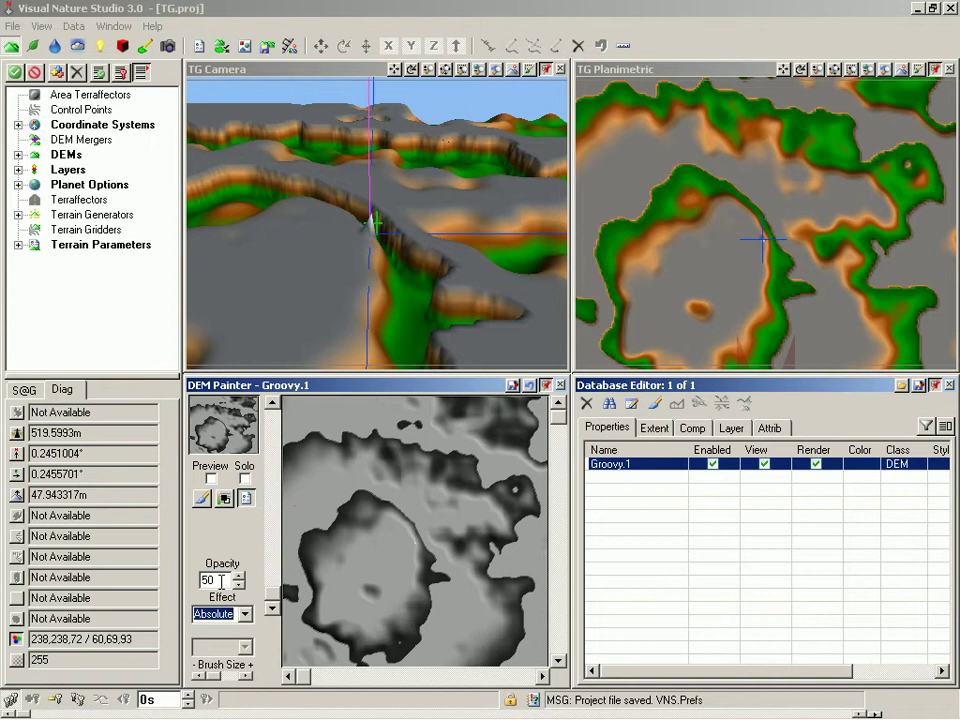
# Set the painter's foreground elevation to 100 m and enable Preview so strokes show in the terrain views
pyautogui.click(224, 502)
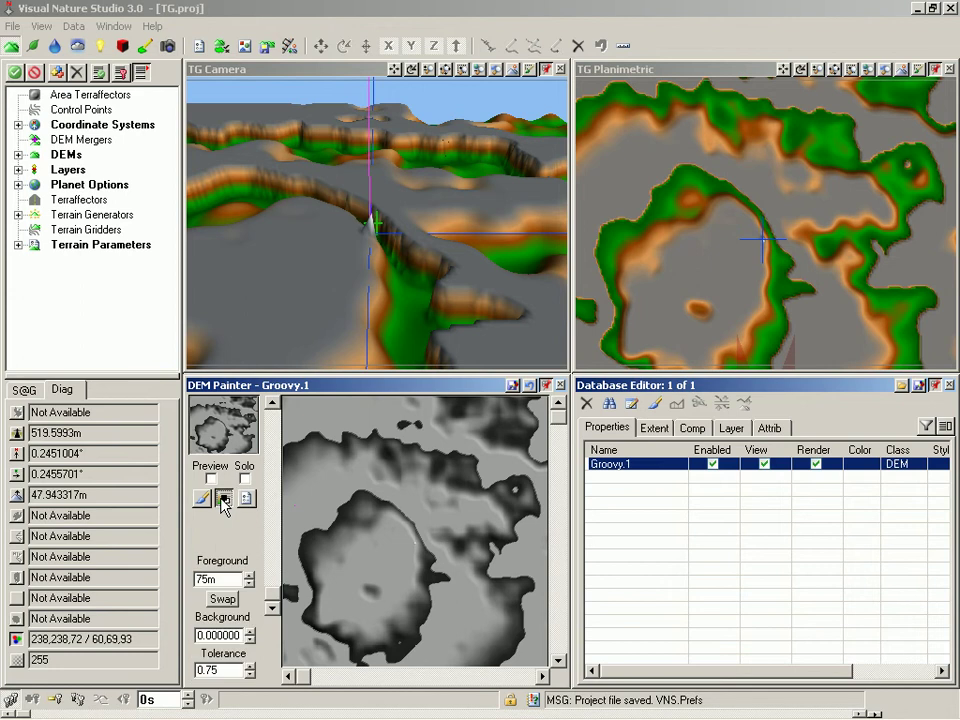
pyautogui.doubleClick(220, 579)
pyautogui.write('100')
pyautogui.press('Tab')
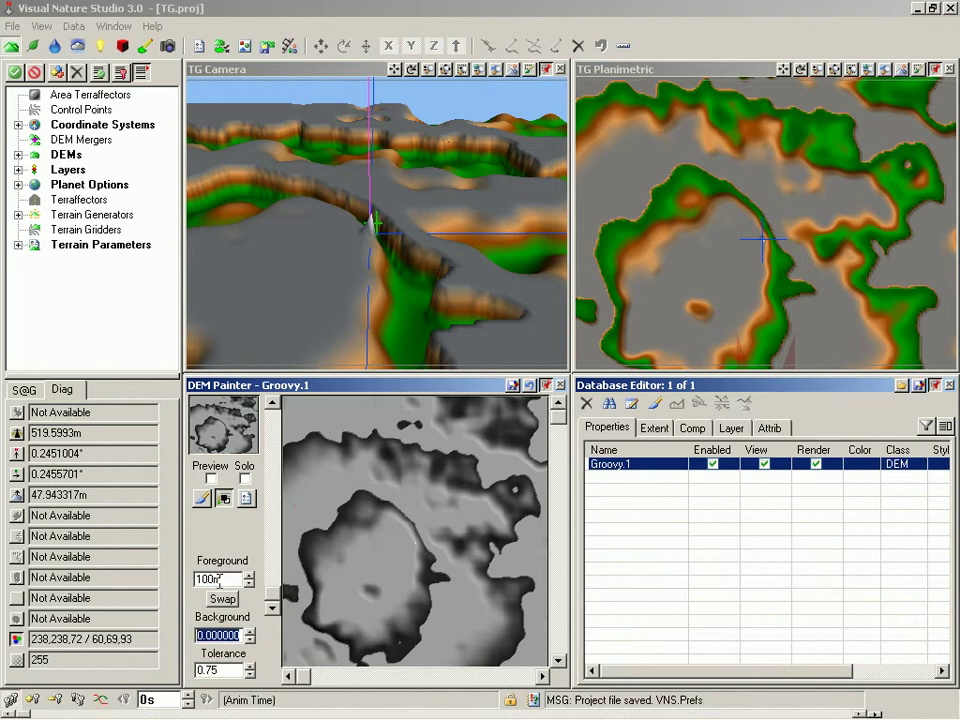
pyautogui.click(211, 479)
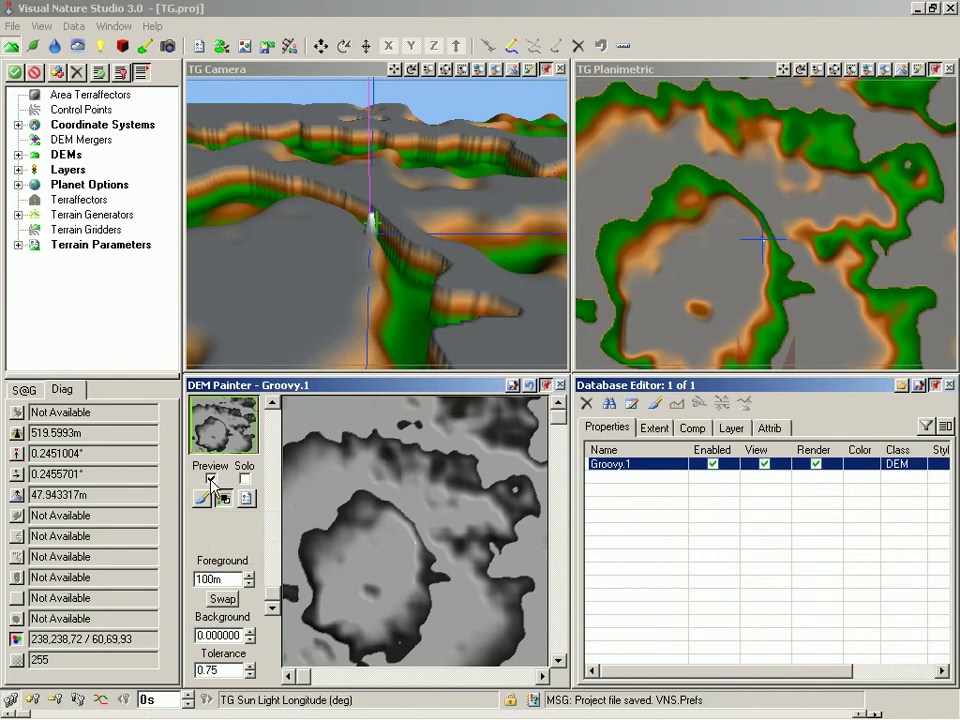
pyautogui.click(221, 496)
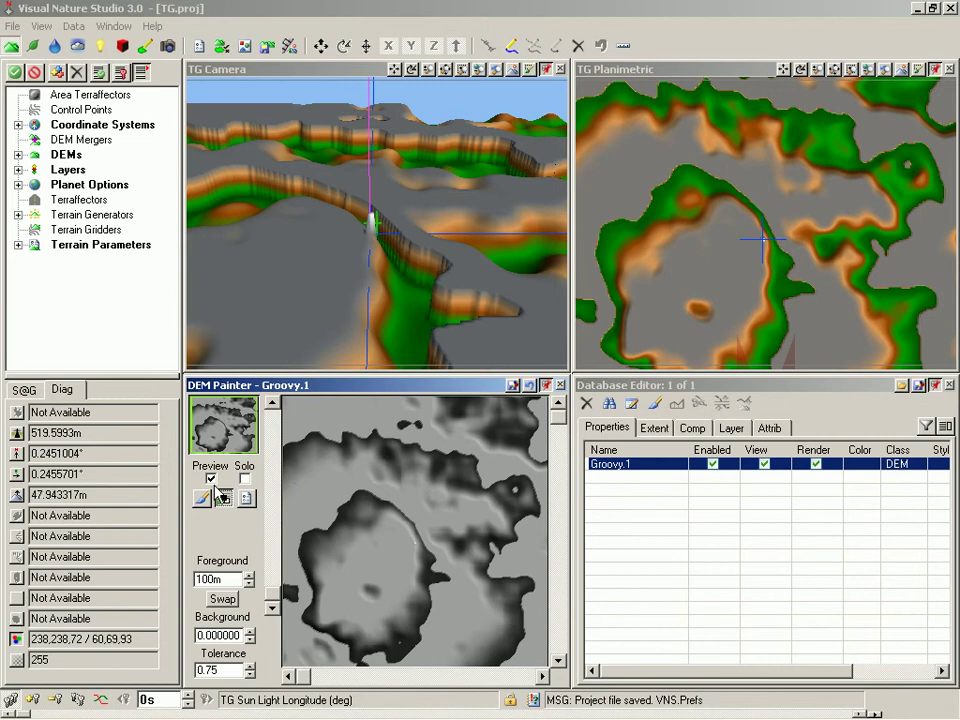
# Paint raised ridges and several round bumps across the Groovy.1 terrain, on the DEM image and directly in the camera view
pyautogui.moveTo(302, 473); pyautogui.dragTo(318, 476)
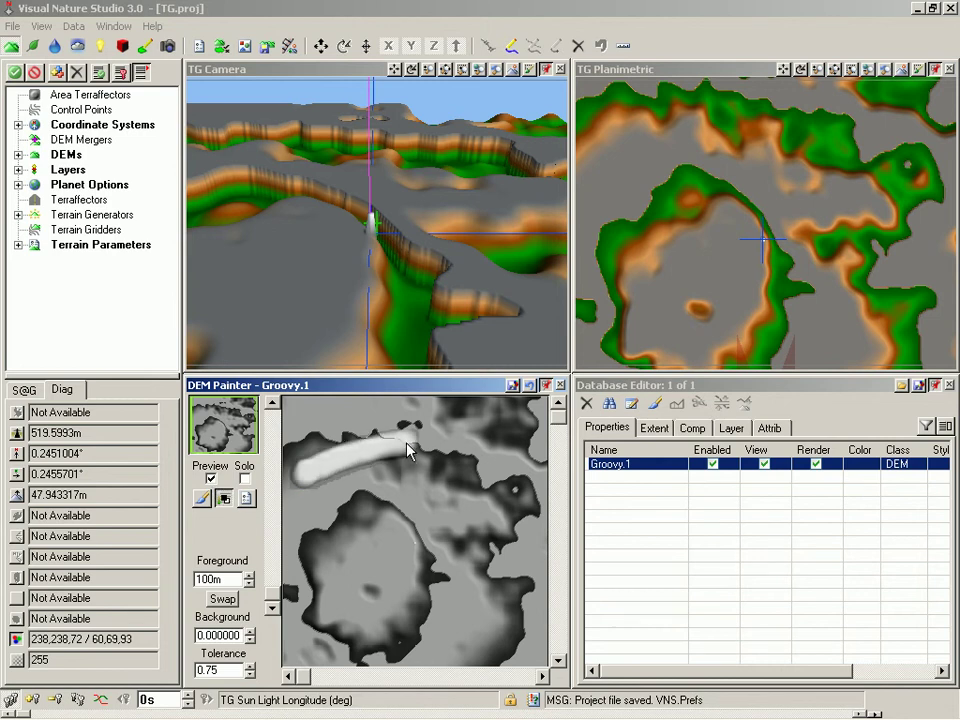
pyautogui.moveTo(408, 452)
pyautogui.mouseDown()
pyautogui.moveTo(452, 446)
pyautogui.moveTo(512, 504)
pyautogui.moveTo(509, 537)
pyautogui.mouseUp()
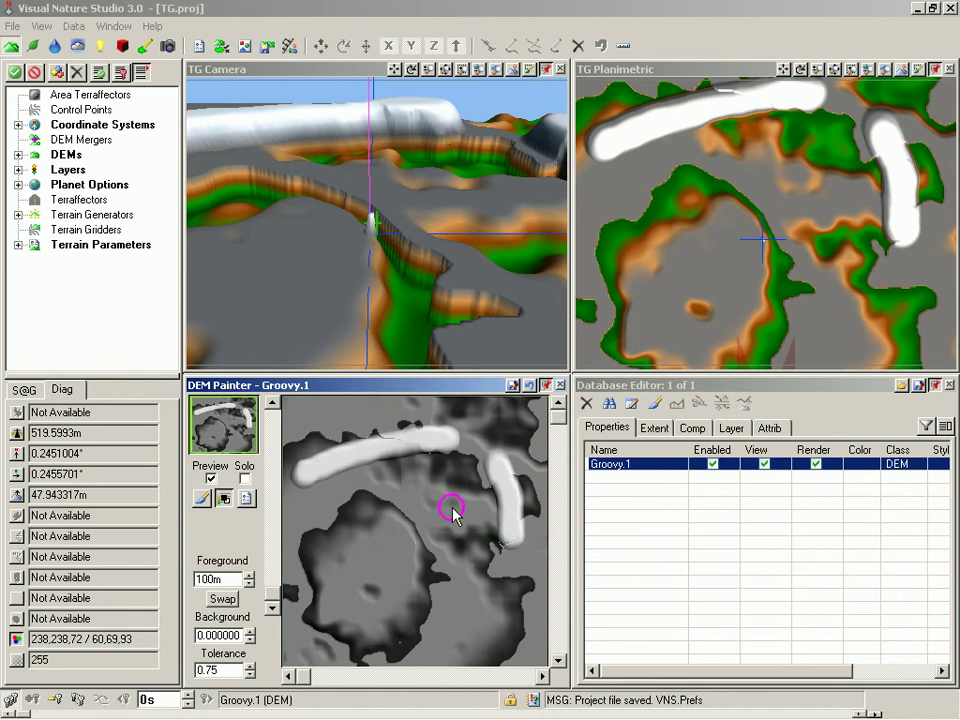
pyautogui.moveTo(350, 592); pyautogui.dragTo(352, 610)
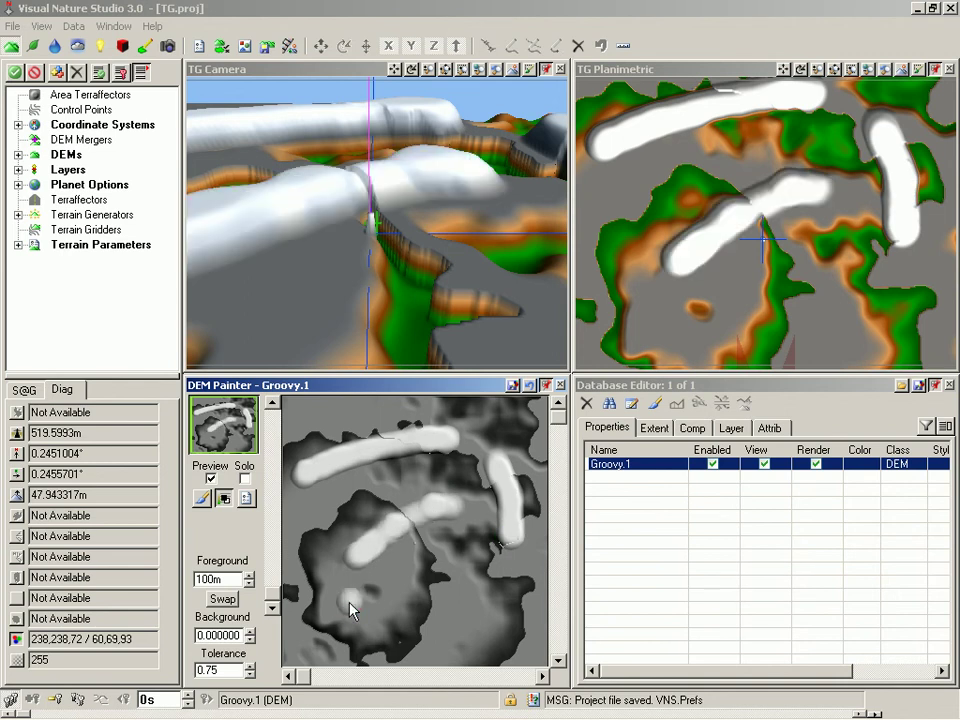
pyautogui.moveTo(420, 612); pyautogui.dragTo(497, 591)
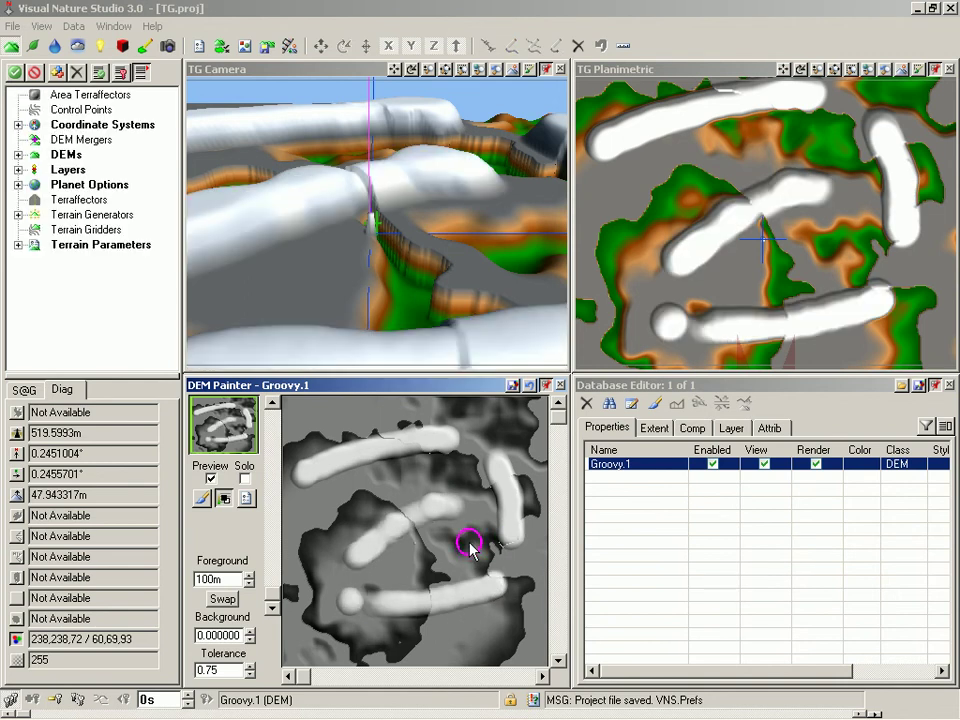
pyautogui.click(470, 544)
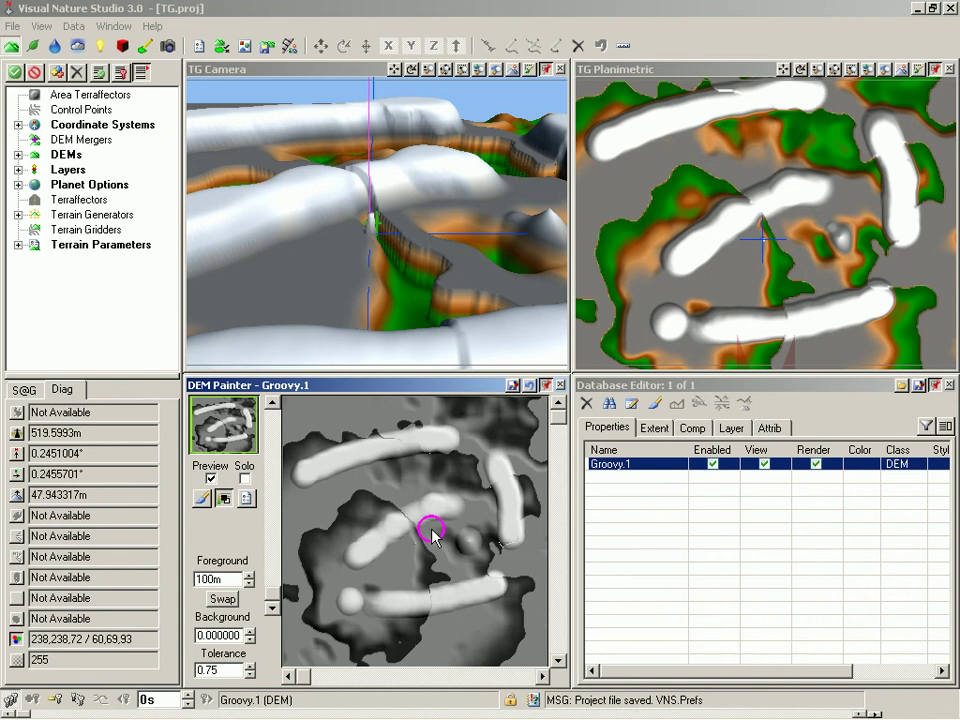
pyautogui.click(432, 537)
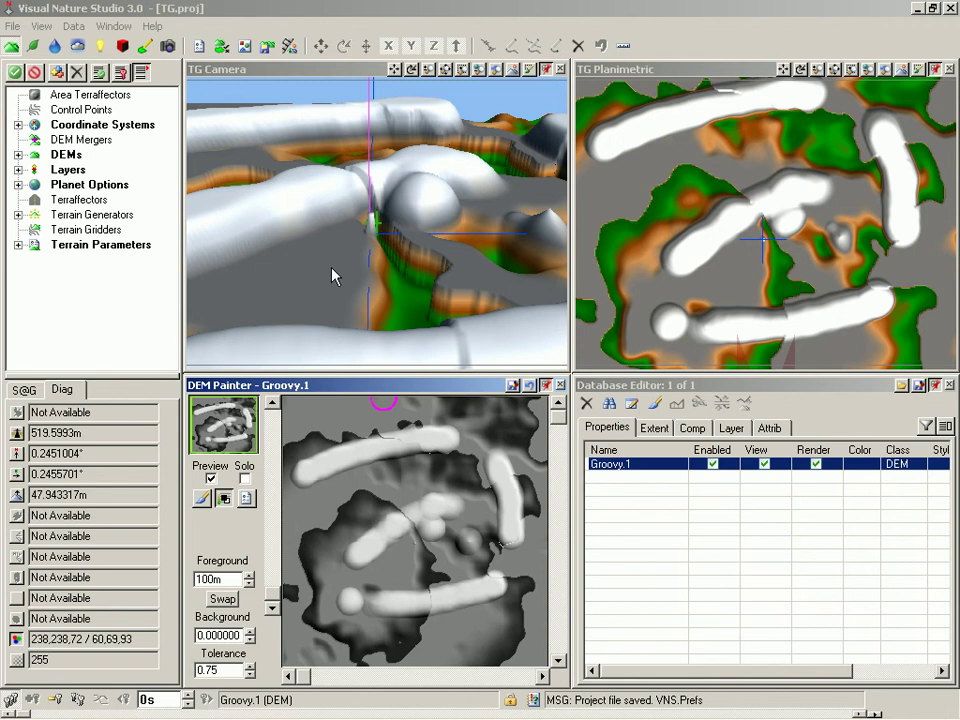
pyautogui.moveTo(332, 268); pyautogui.dragTo(383, 274)
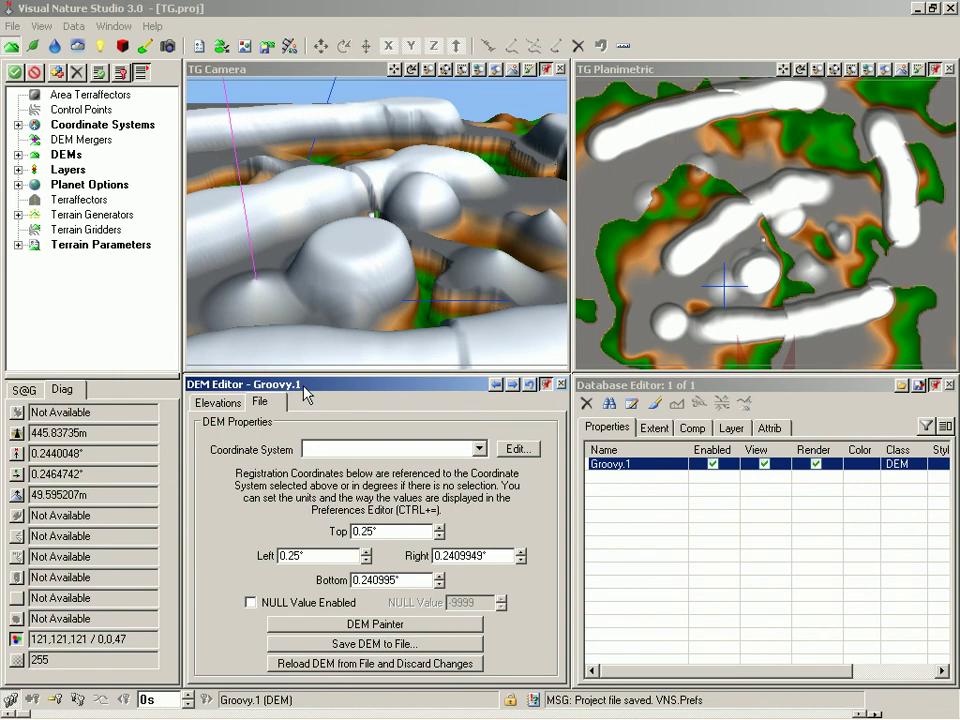
# Bring the DEM Painter for Groovy.1 back and save the painted DEM, overwriting the existing file
pyautogui.click(117, 28)
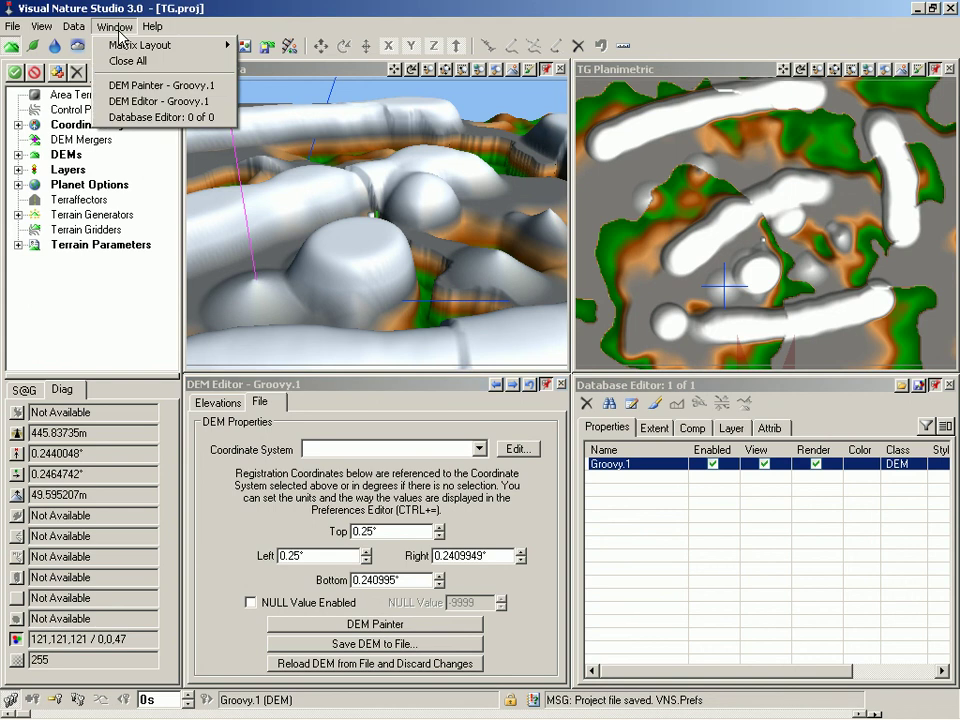
pyautogui.click(130, 86)
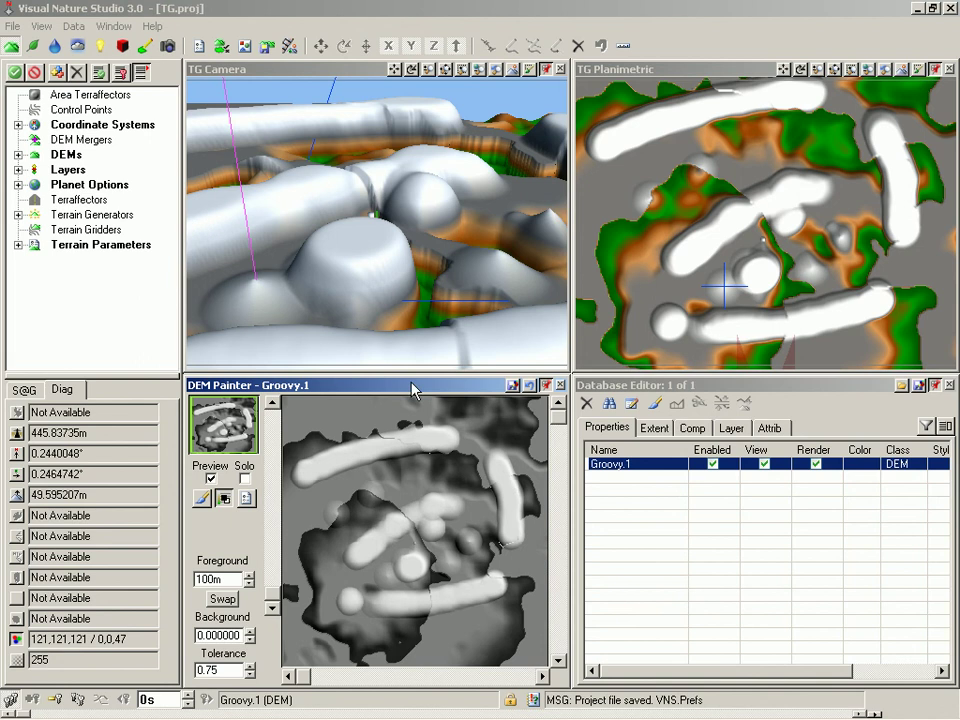
pyautogui.click(512, 386)
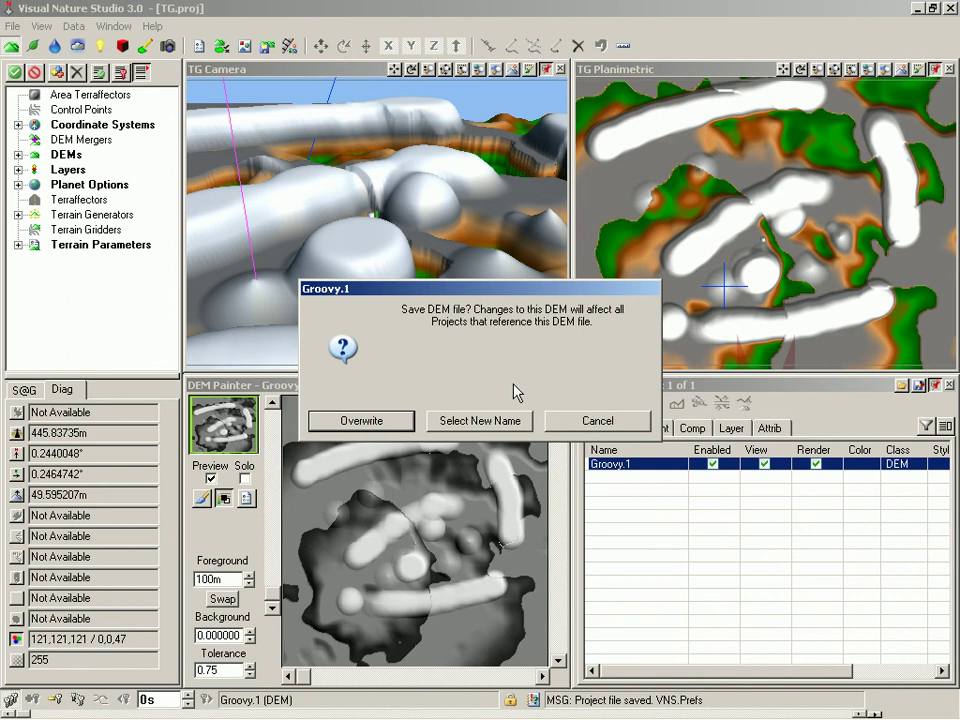
pyautogui.click(362, 421)
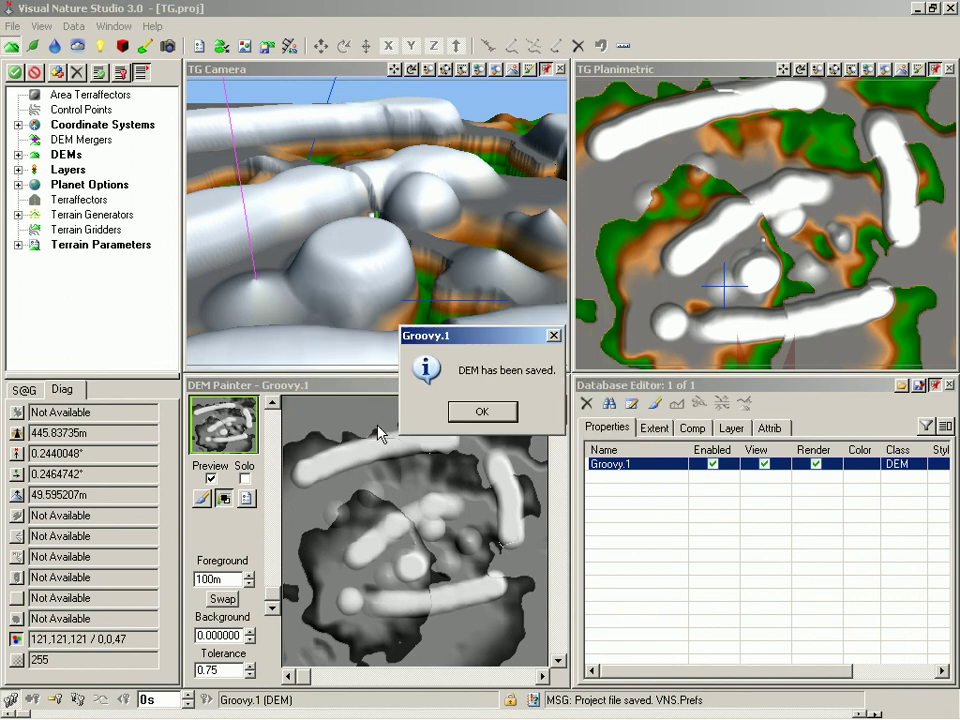
pyautogui.click(481, 415)
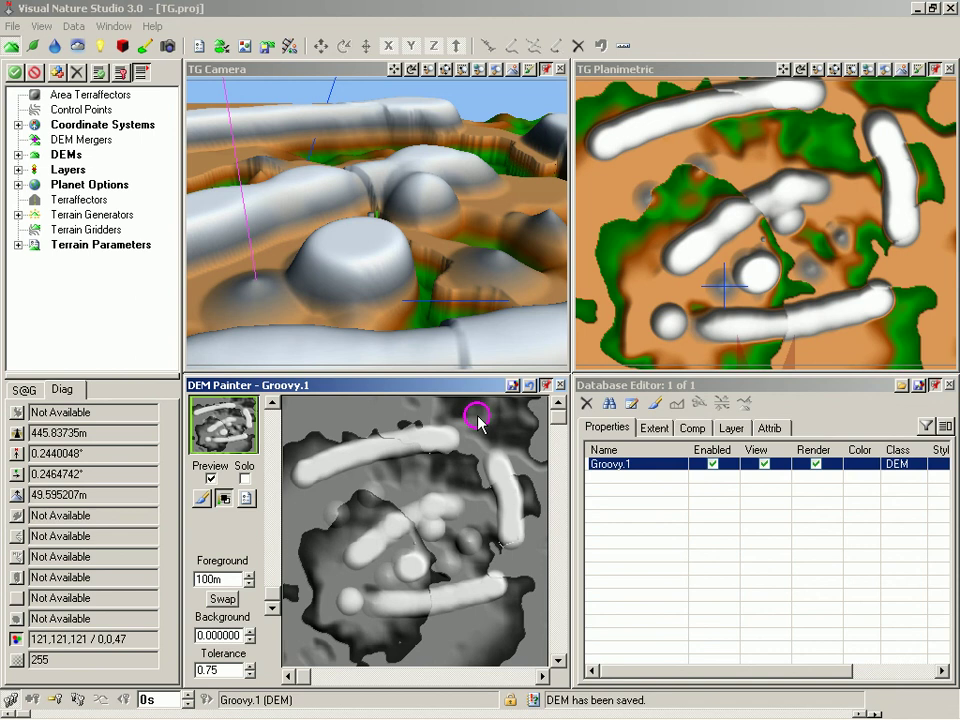
# Save the project and render a preview of the painted terrain in the TG Camera view
pyautogui.click(276, 70)
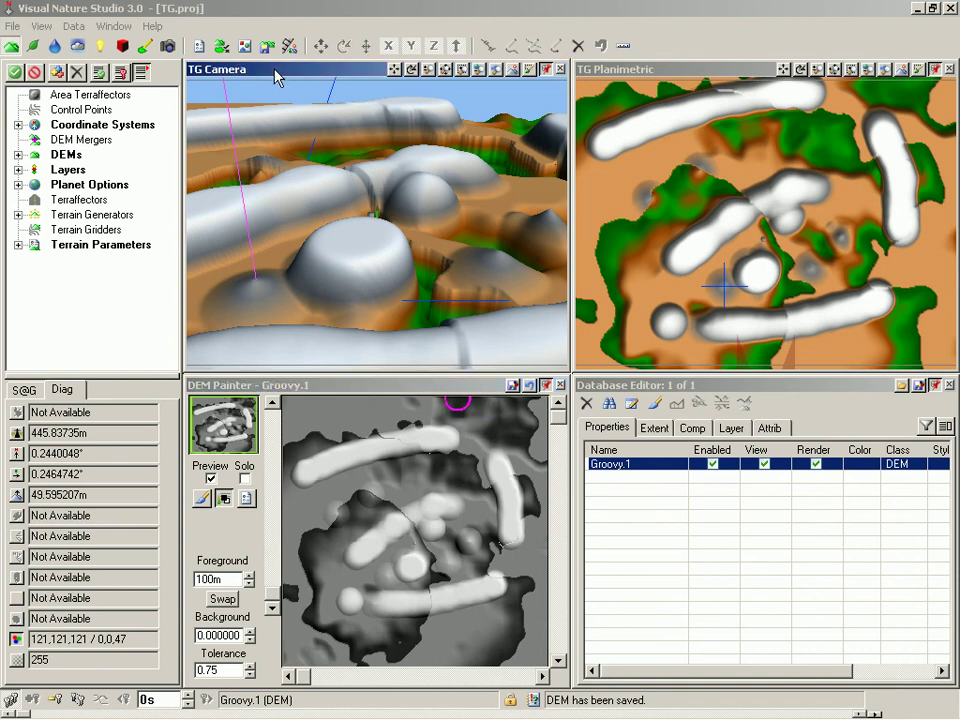
pyautogui.hotkey('ctrl', 's')
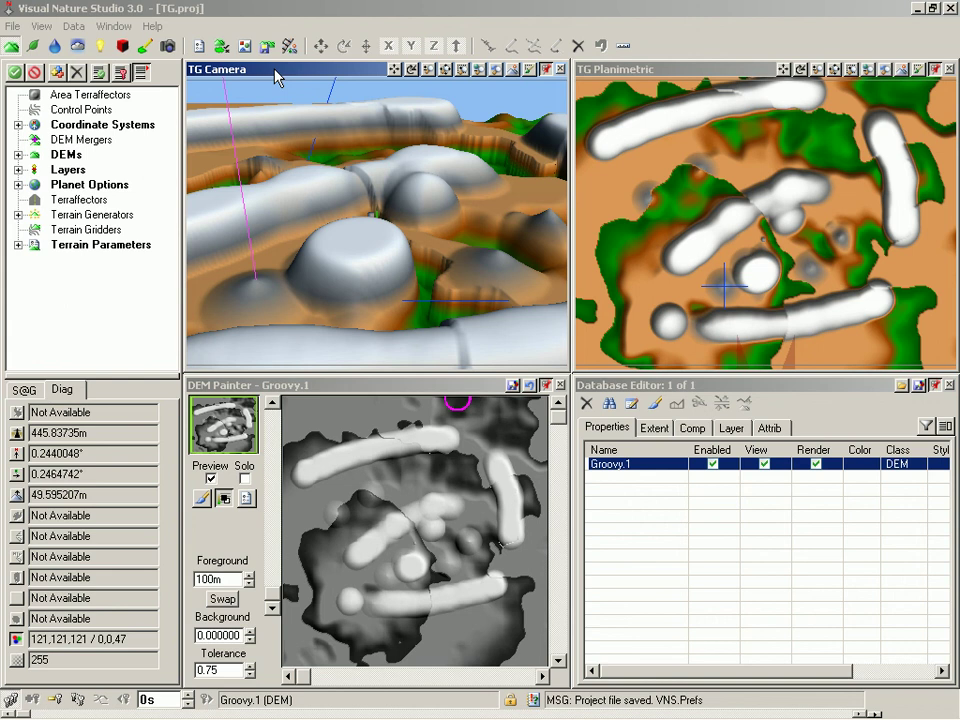
pyautogui.press('r')
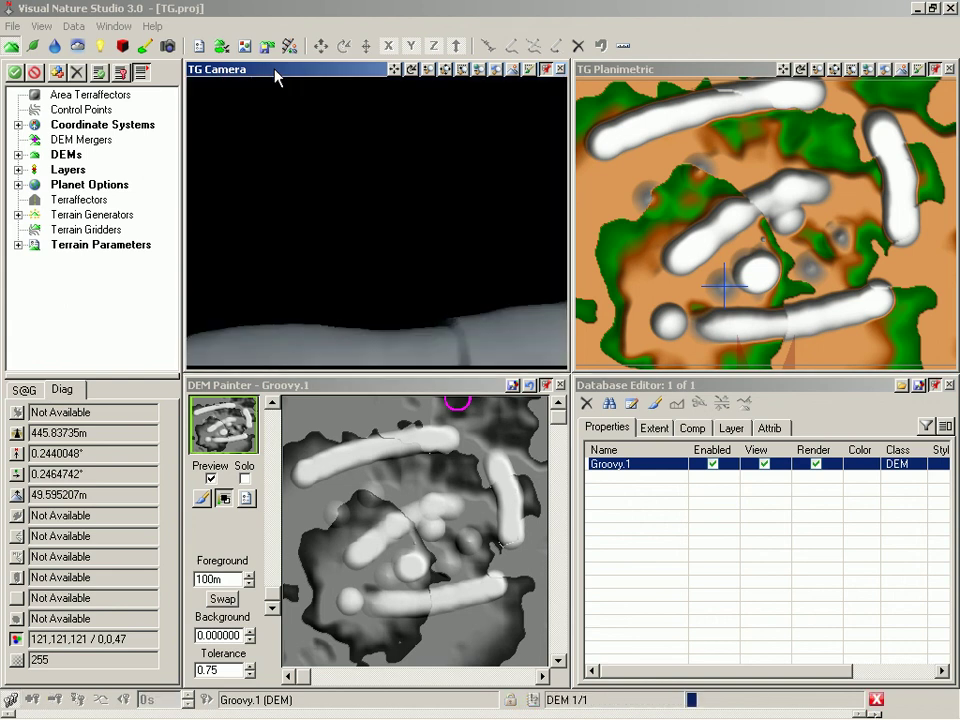